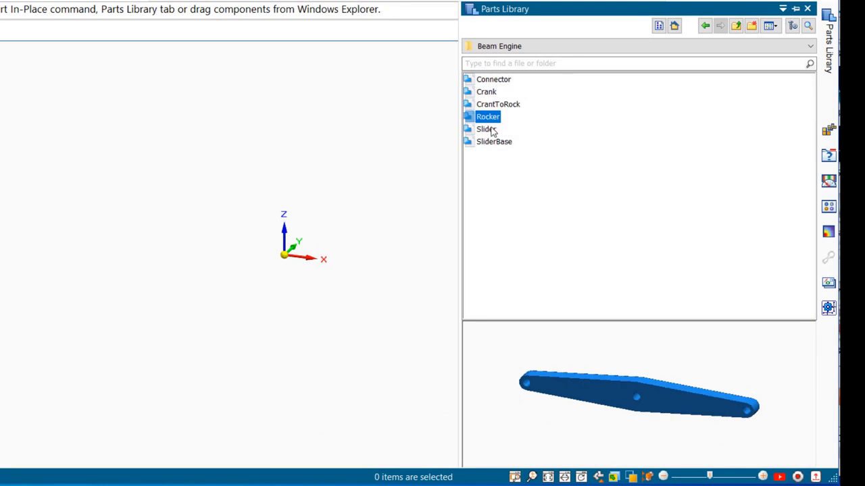
# Place the SliderBase part from the Beam Engine folder into the assembly as the first component
pyautogui.click(492, 129)
pyautogui.click(491, 145)
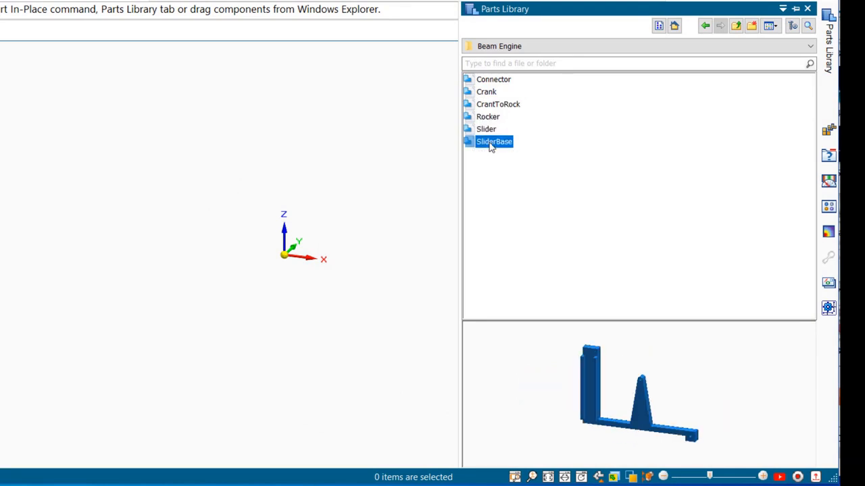
pyautogui.moveTo(693, 421); pyautogui.dragTo(662, 428)
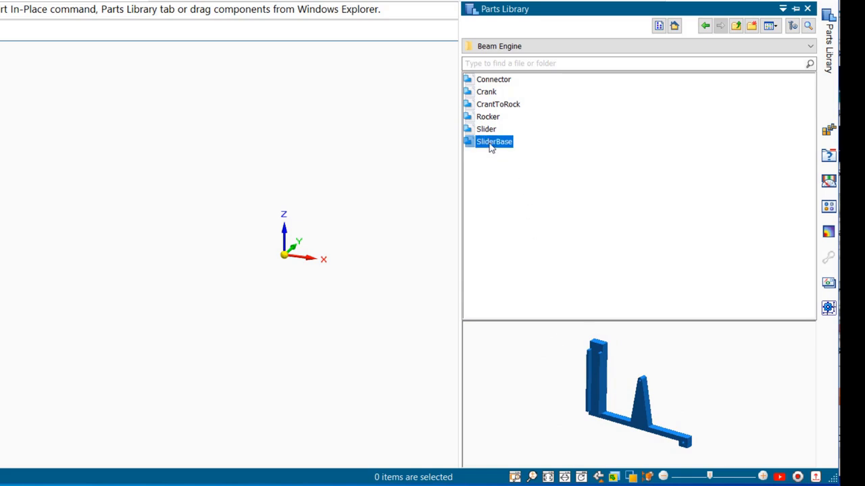
pyautogui.moveTo(491, 148); pyautogui.dragTo(211, 214)
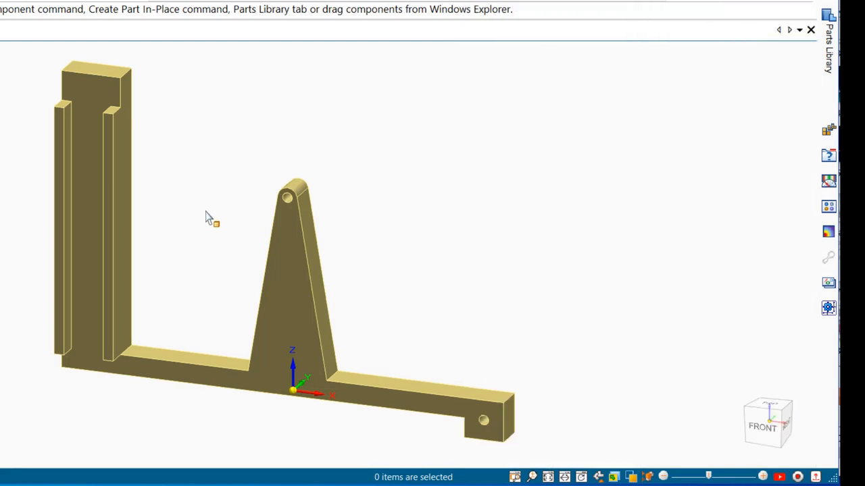
# Insert the Slider part from the Beam Engine folder beside the upper end of the base's upright column
pyautogui.moveTo(828, 59)
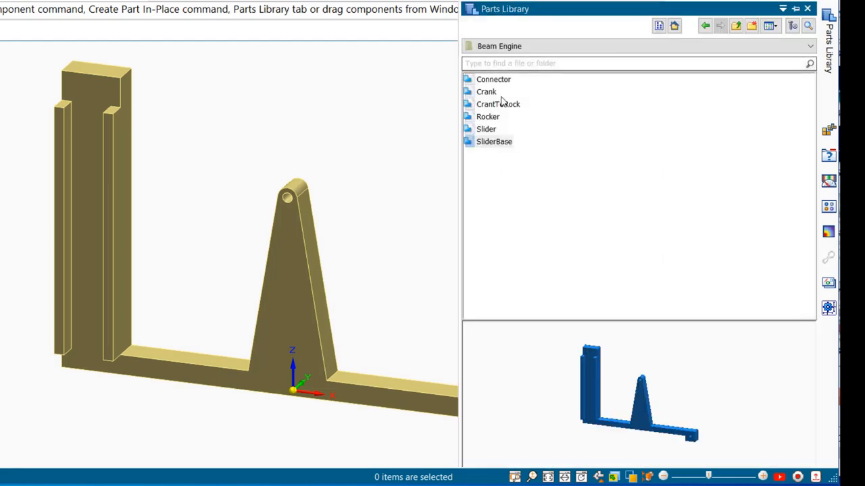
pyautogui.click(489, 92)
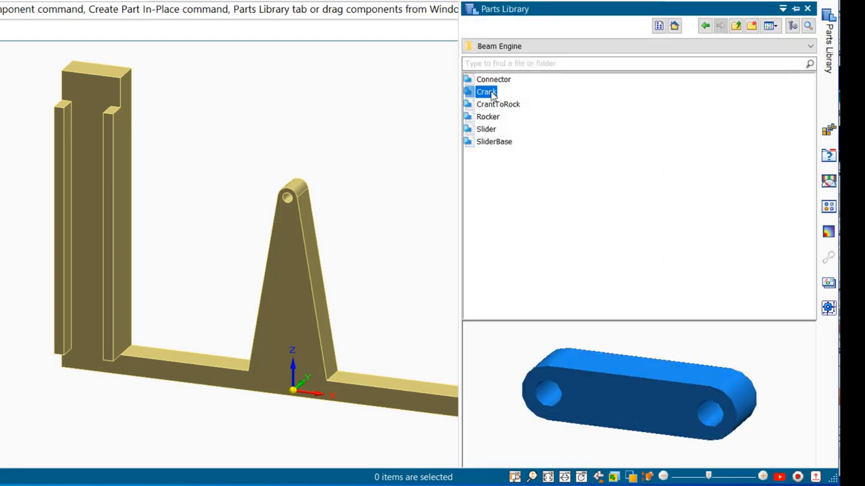
pyautogui.click(487, 129)
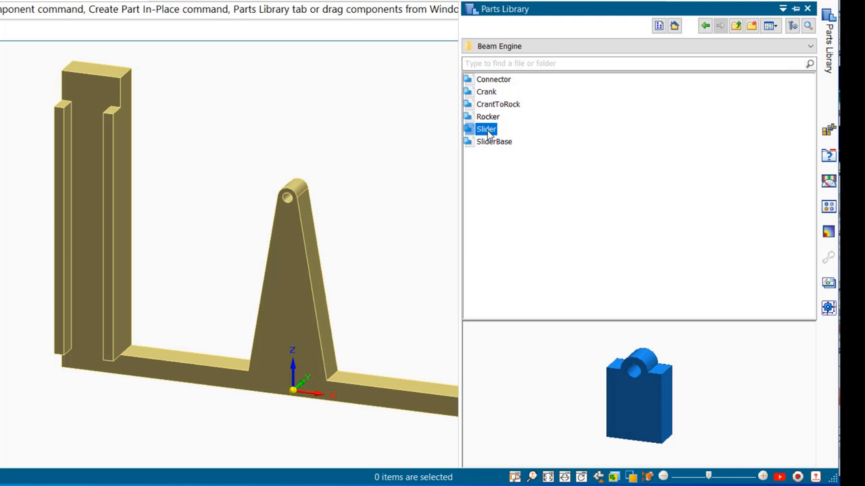
pyautogui.moveTo(488, 133); pyautogui.dragTo(209, 101)
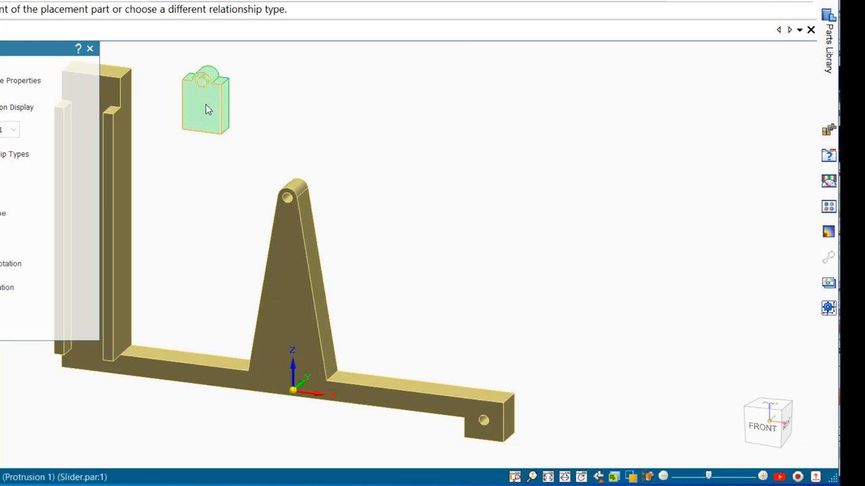
# Mate the Slider's rear face to the upright's front face and its right side face to the right guide rail's inner face
pyautogui.keyDown('shift'); pyautogui.moveTo(208, 110); pyautogui.dragTo(298, 110, button='middle'); pyautogui.keyUp('shift')
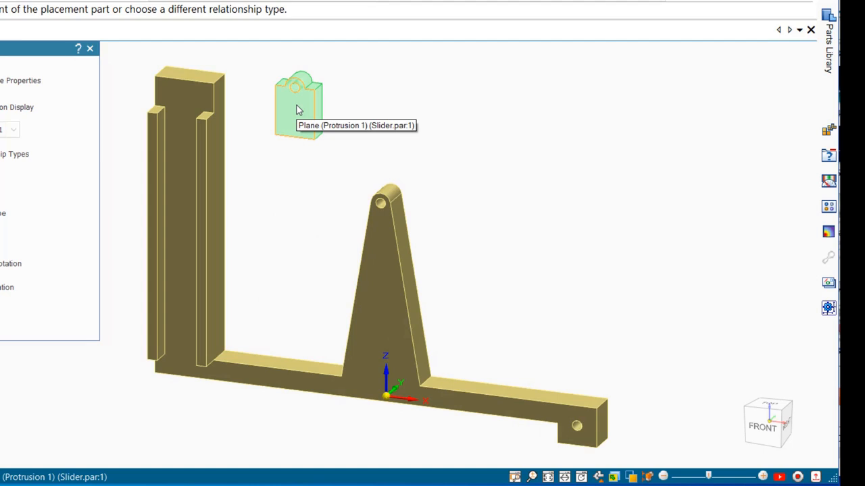
pyautogui.rightClick(295, 111)
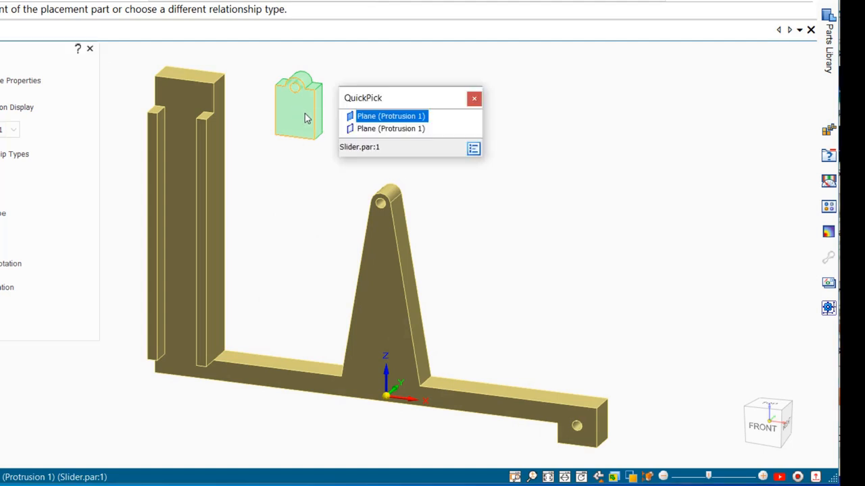
pyautogui.click(368, 135)
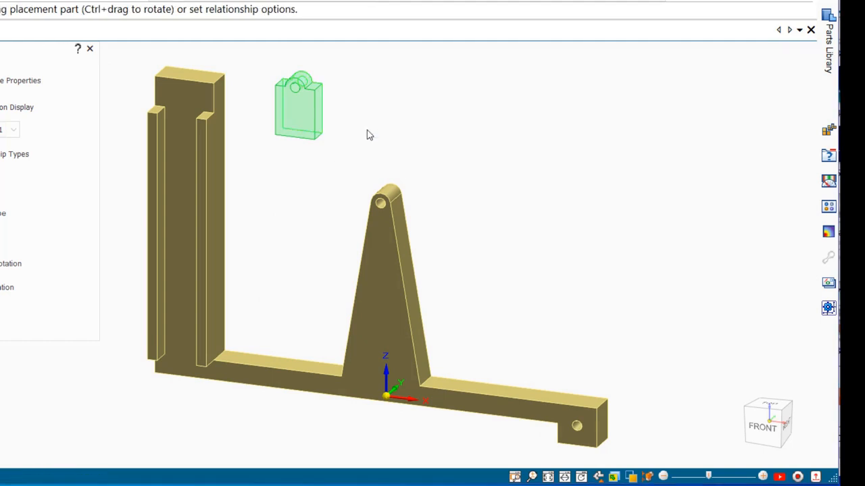
pyautogui.click(183, 114)
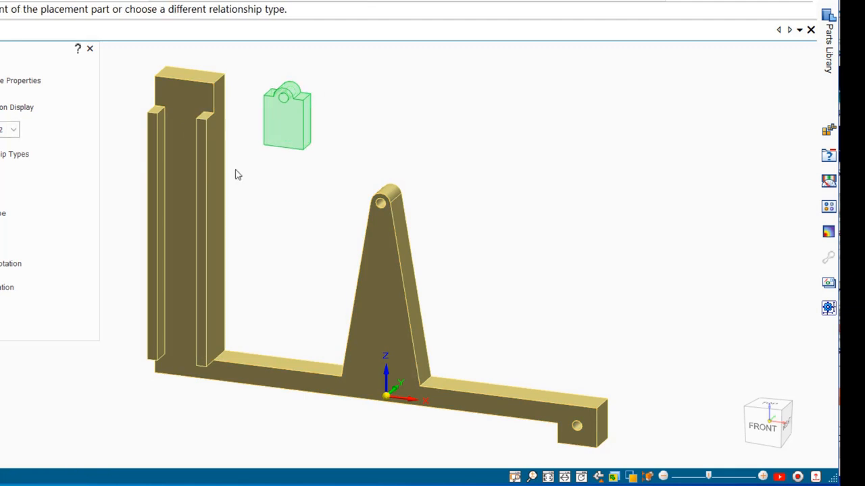
pyautogui.click(310, 130)
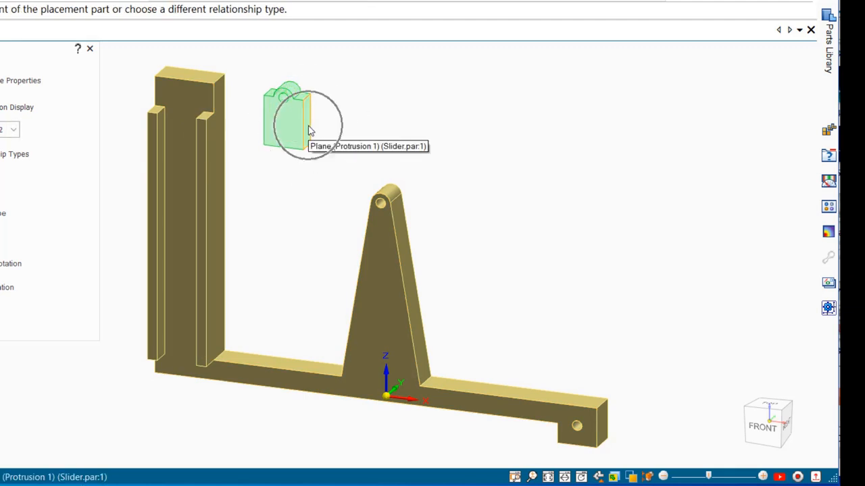
pyautogui.rightClick(202, 139)
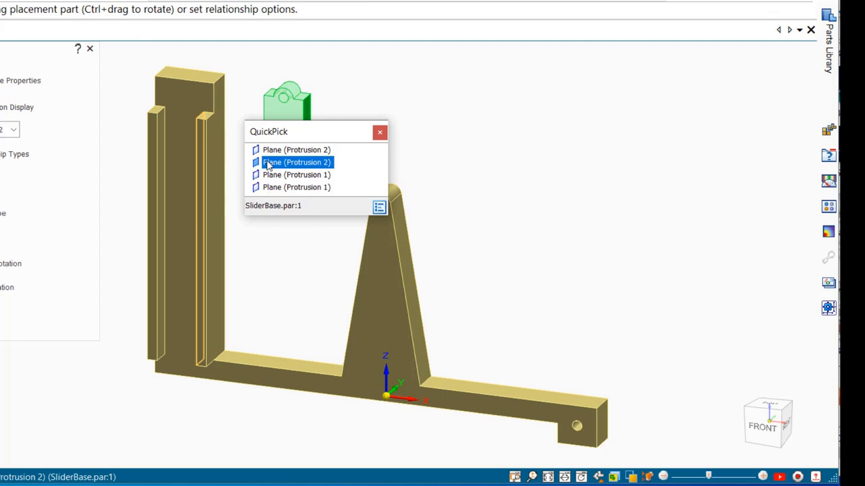
pyautogui.click(296, 162)
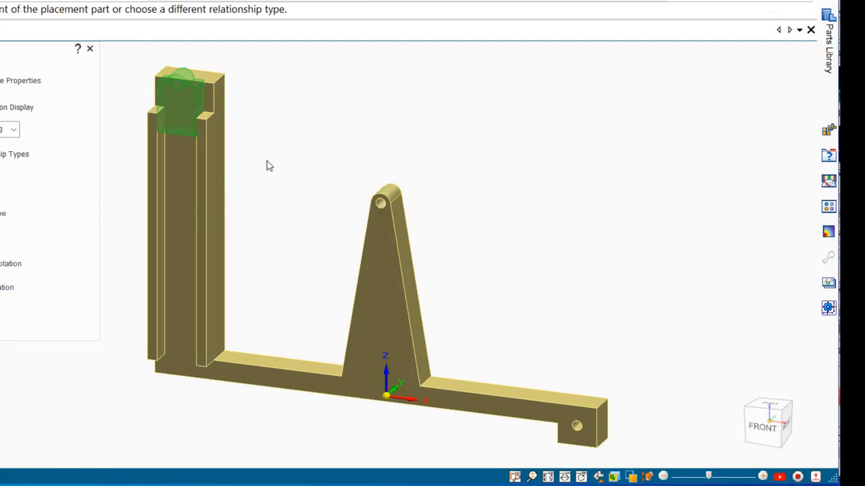
pyautogui.press('Escape')
# Move the Slider down between the guide rails to near the lower end of the upright column
pyautogui.click(174, 108)
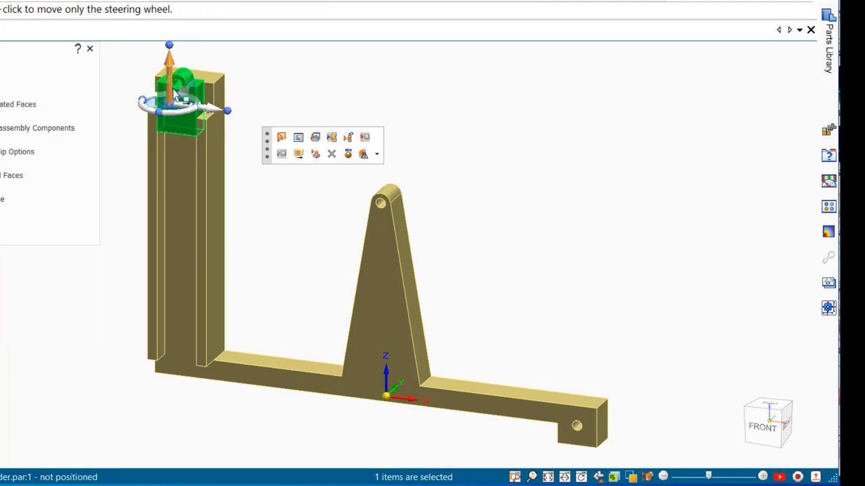
pyautogui.moveTo(174, 102); pyautogui.dragTo(190, 303)
pyautogui.press('Escape')
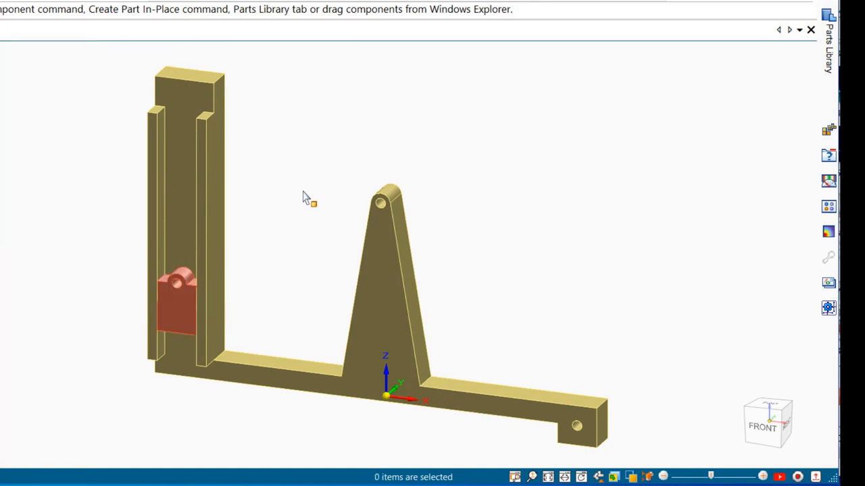
# Insert the Rocker part from the Beam Engine folder above the base's tapered support
pyautogui.click(830, 62)
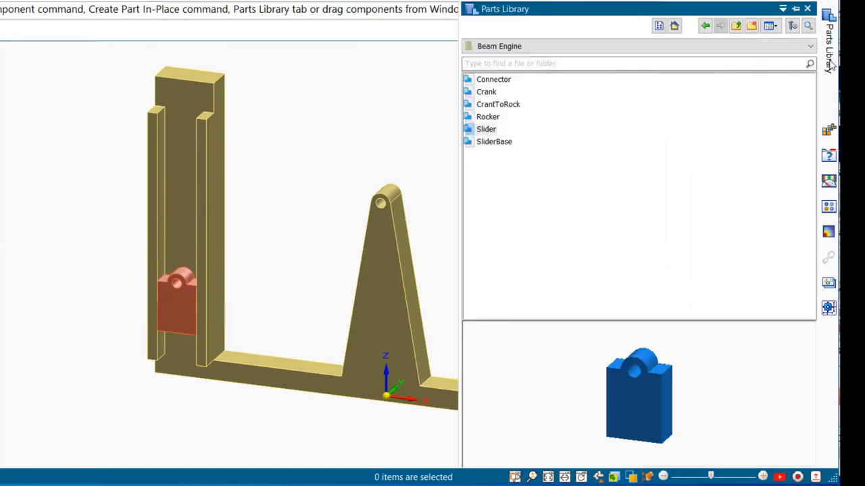
pyautogui.click(494, 80)
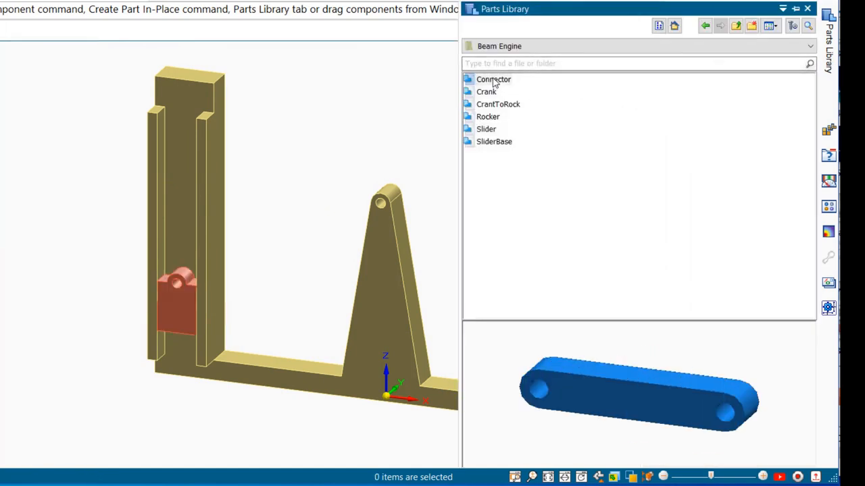
pyautogui.click(487, 117)
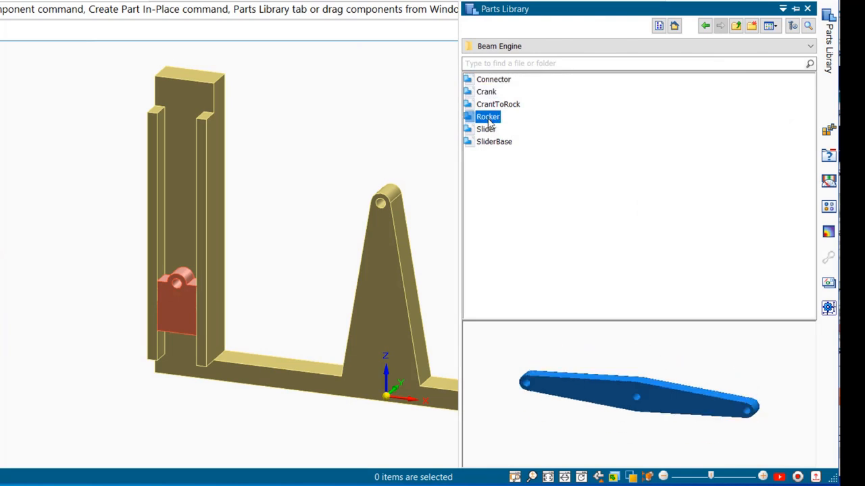
pyautogui.moveTo(489, 122); pyautogui.dragTo(356, 130)
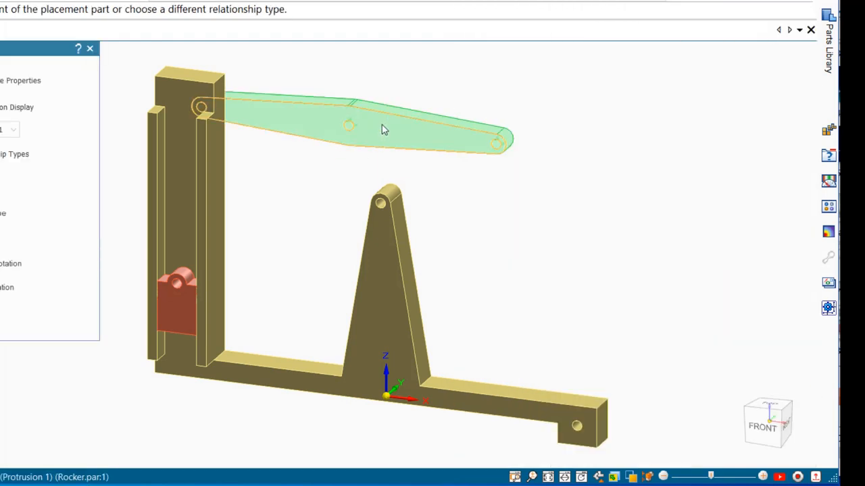
# Mate the Rocker's rear face to the tapered support's front face and align its middle hole with the hole atop the support
pyautogui.rightClick(382, 129)
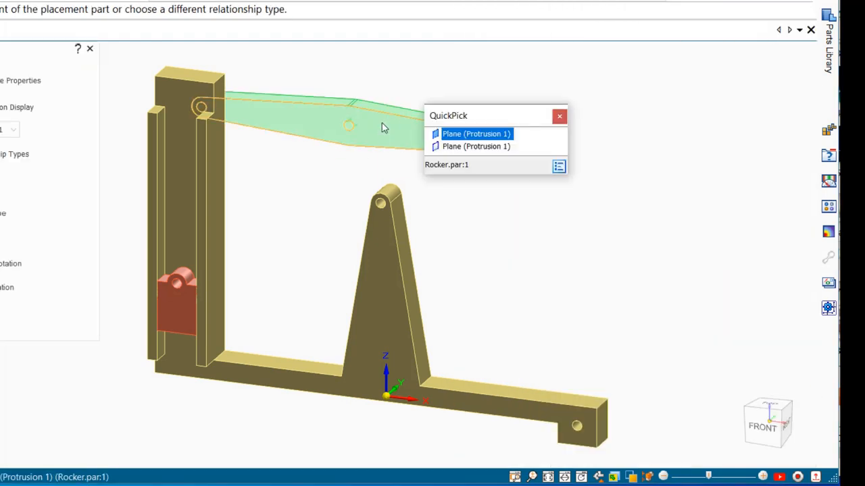
pyautogui.click(460, 149)
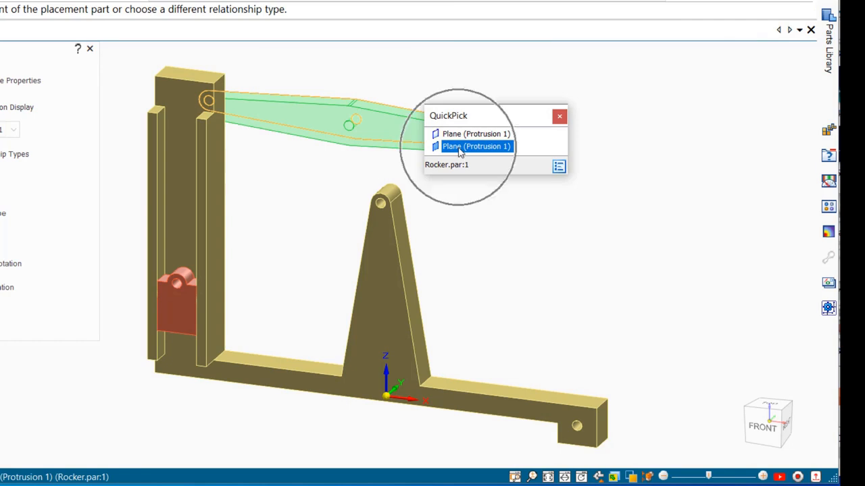
pyautogui.click(379, 269)
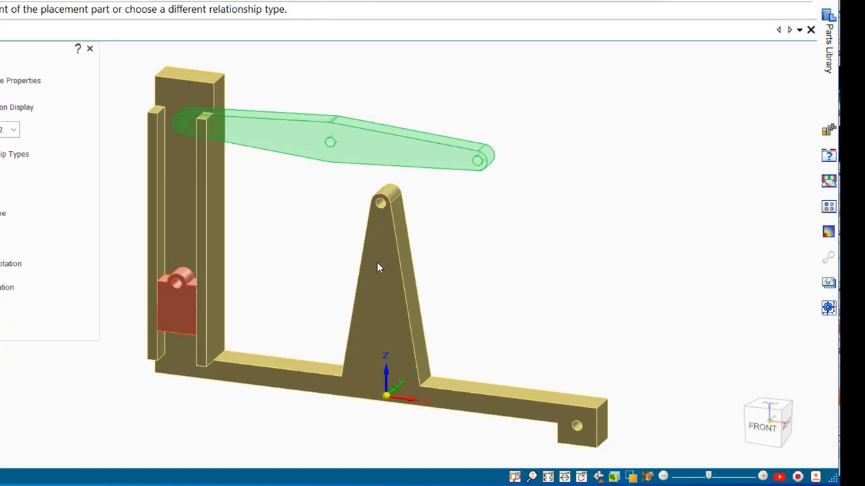
pyautogui.click(331, 147)
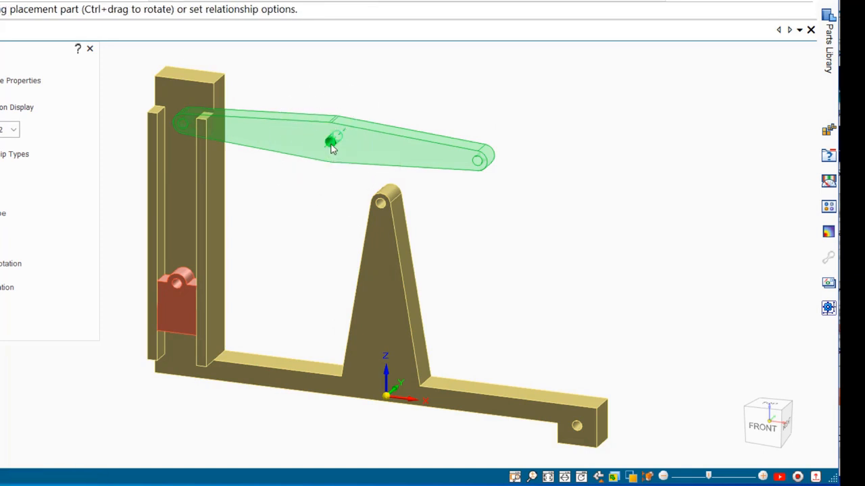
pyautogui.click(381, 204)
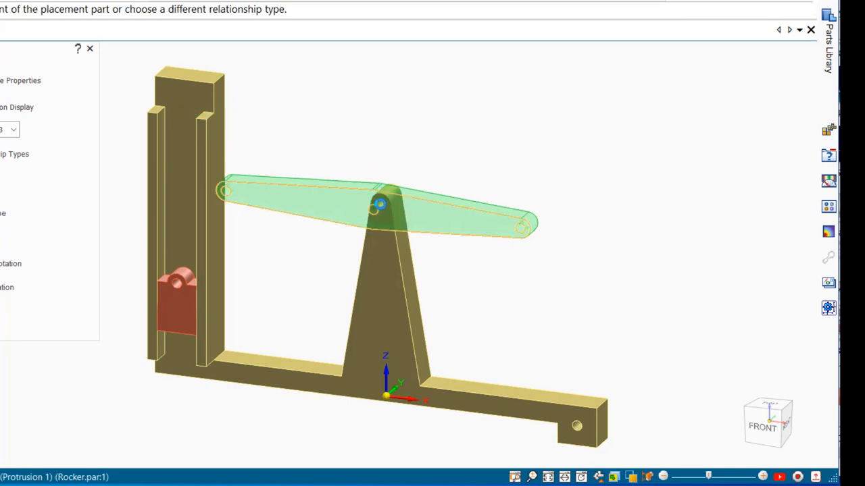
# Insert the Crank part from the Beam Engine folder above the Rocker
pyautogui.click(826, 49)
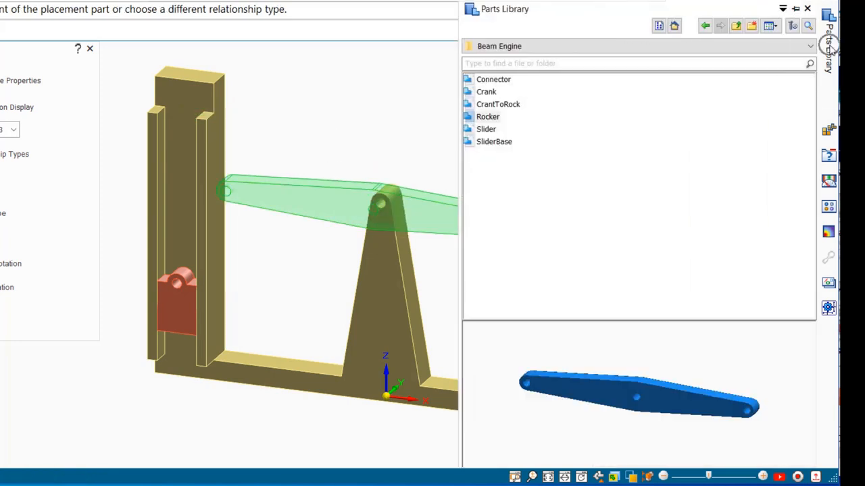
pyautogui.click(492, 81)
pyautogui.click(489, 93)
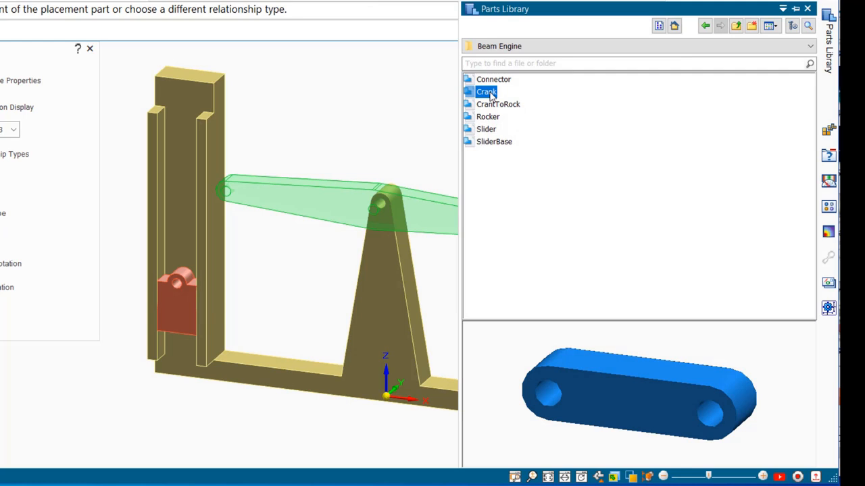
pyautogui.moveTo(490, 93); pyautogui.dragTo(441, 133)
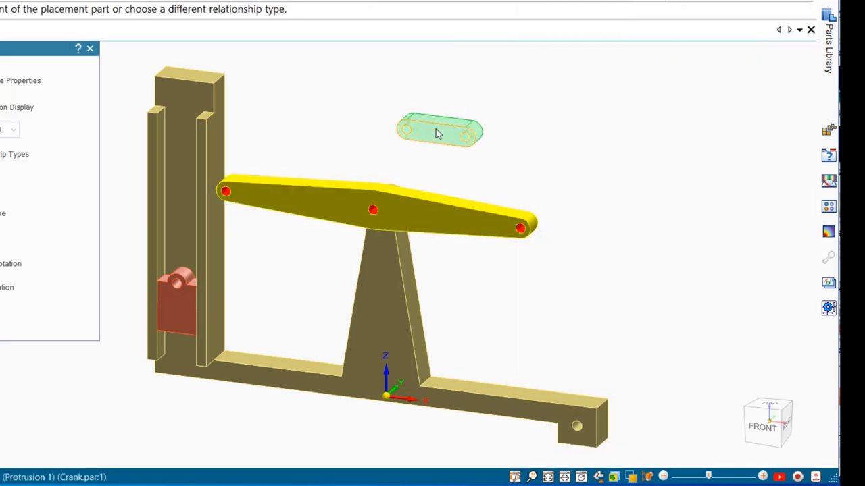
# Mate the Crank's rear face to the front face of the base's end lug and align its right hole with the lug's hole
pyautogui.rightClick(437, 134)
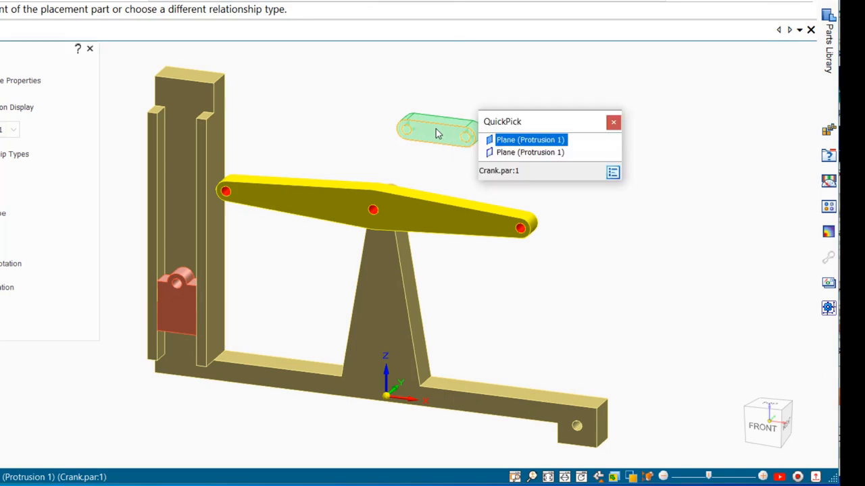
pyautogui.click(517, 154)
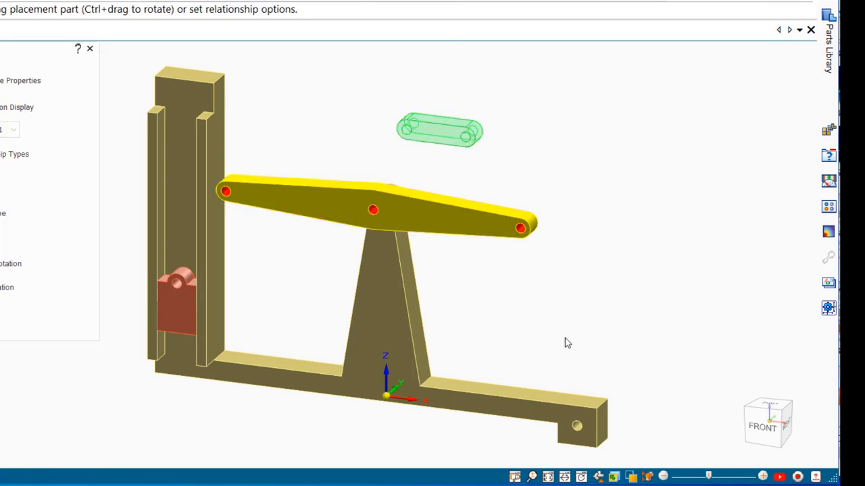
pyautogui.click(586, 441)
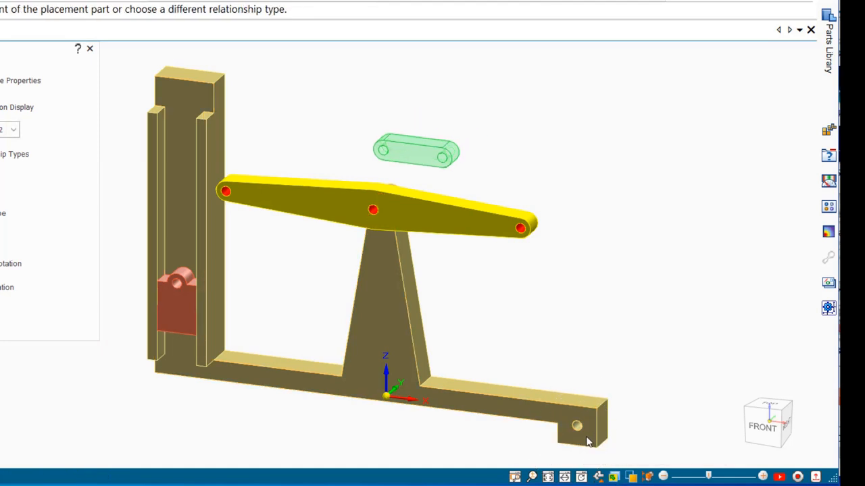
pyautogui.click(444, 162)
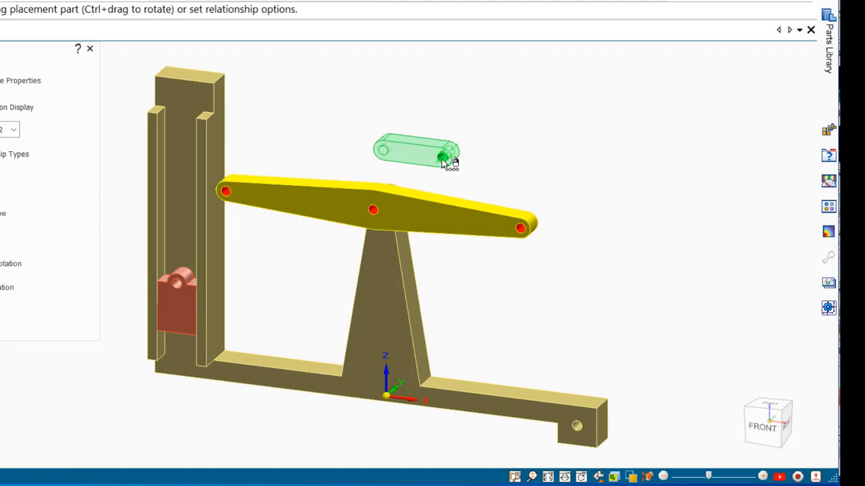
pyautogui.click(578, 427)
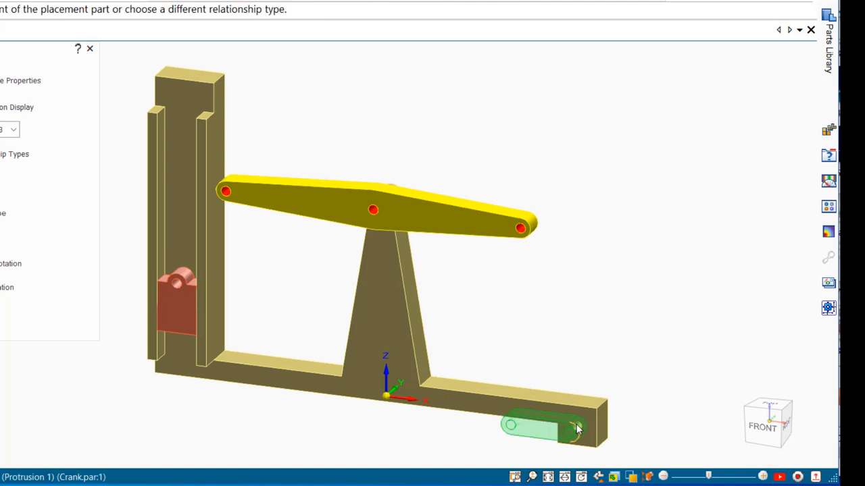
# Insert the CrantToRock part from the Beam Engine folder below the Rocker
pyautogui.click(828, 58)
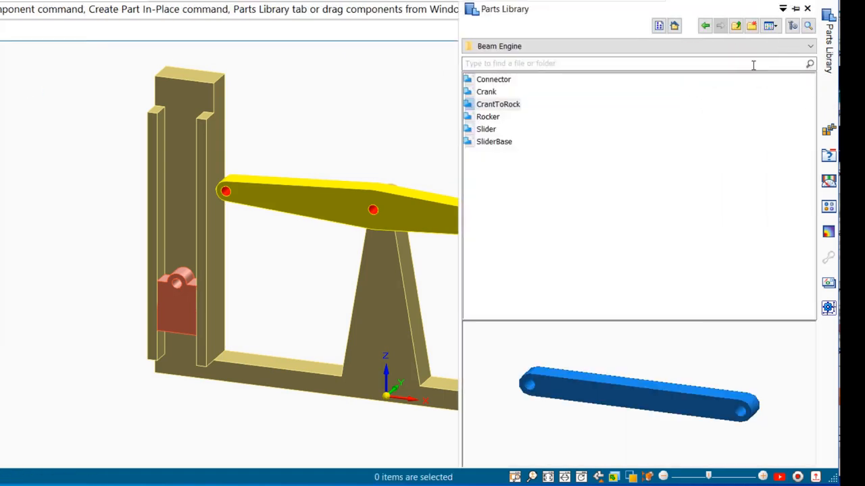
pyautogui.click(508, 106)
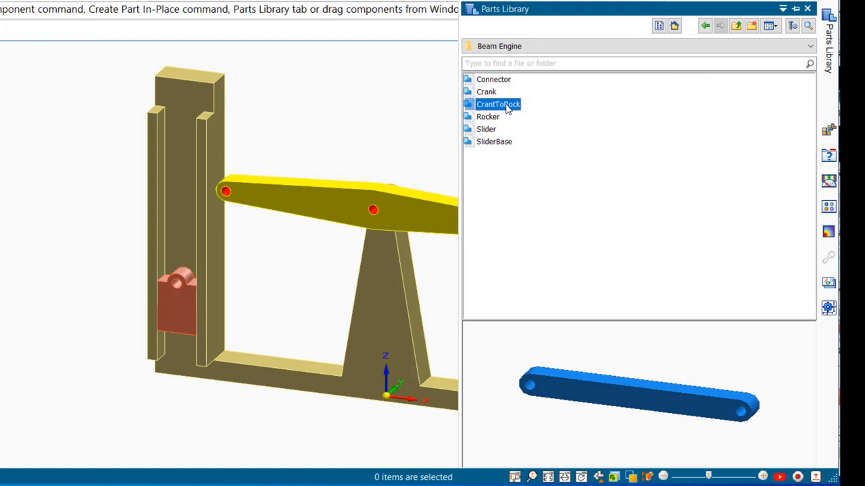
pyautogui.moveTo(508, 108); pyautogui.dragTo(447, 256)
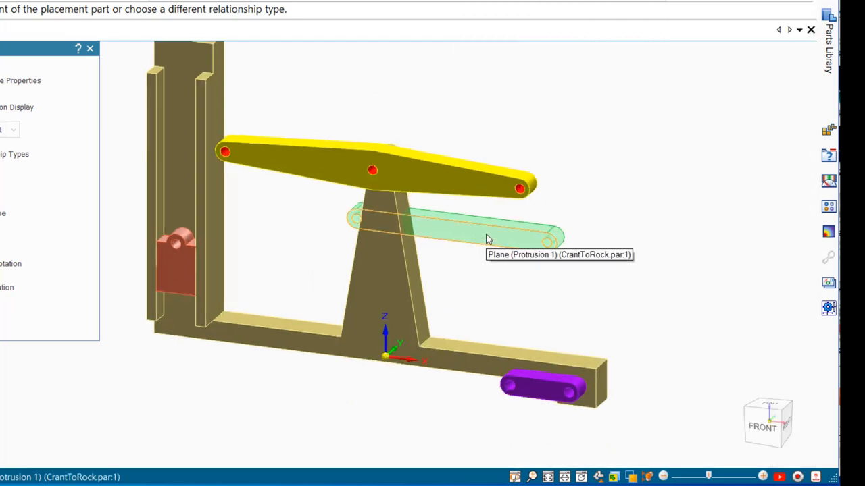
# Mate the CrantToRock link's rear face to the Crank's front face and align its end holes with the Crank's free hole and the Rocker's right hole
pyautogui.rightClick(486, 239)
pyautogui.click(560, 255)
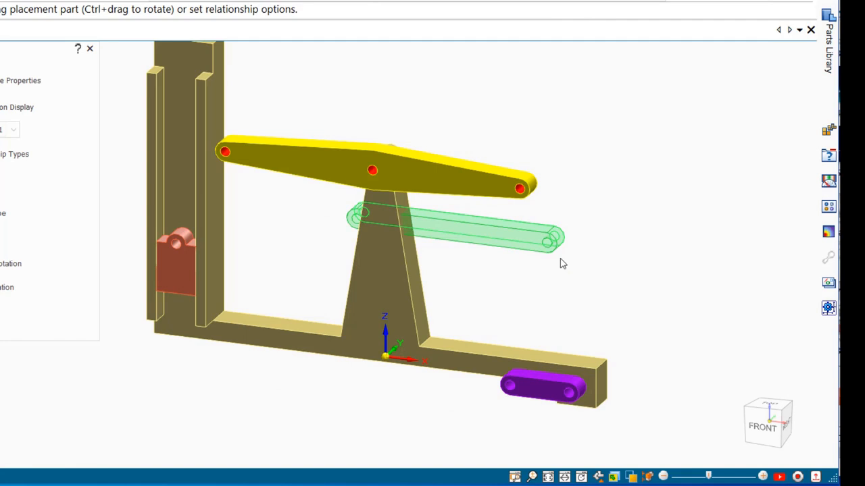
pyautogui.click(535, 395)
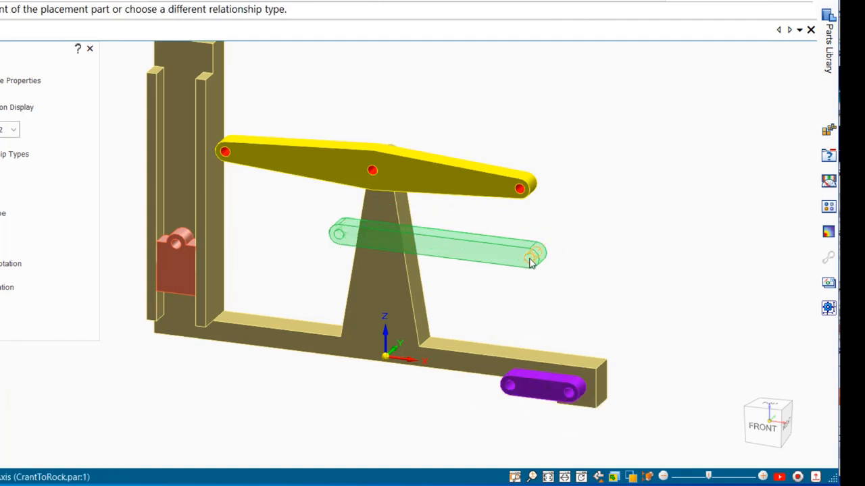
pyautogui.click(531, 260)
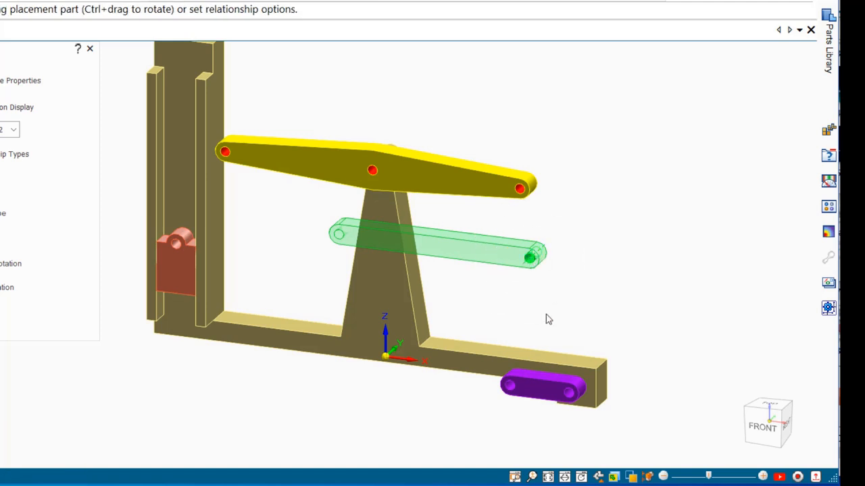
pyautogui.click(510, 389)
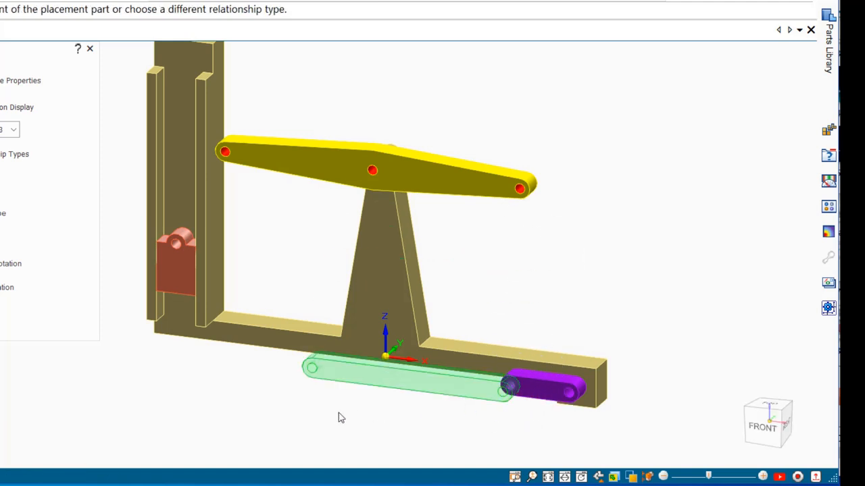
pyautogui.click(318, 370)
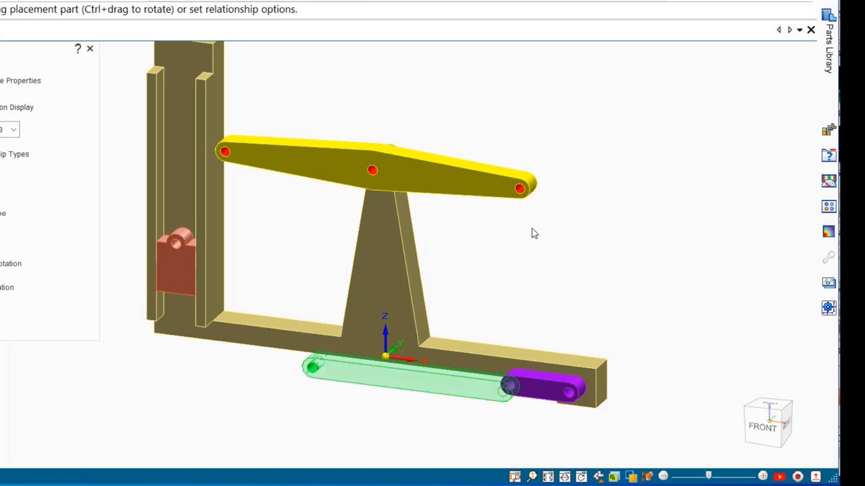
pyautogui.click(520, 189)
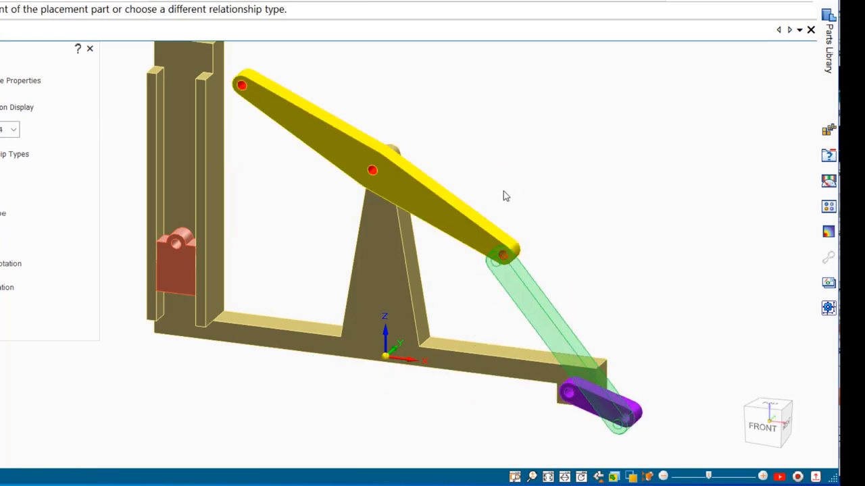
# Insert the Connector part from the Beam Engine folder between the slider guide and the tapered support
pyautogui.click(831, 61)
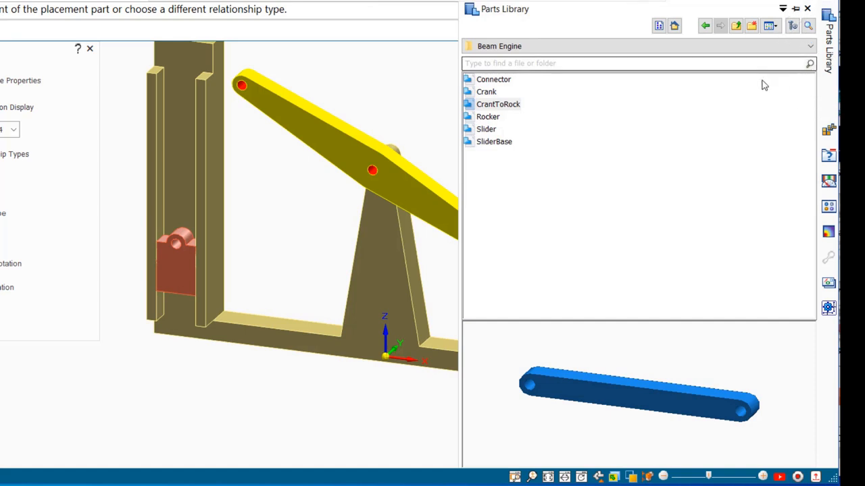
pyautogui.click(483, 81)
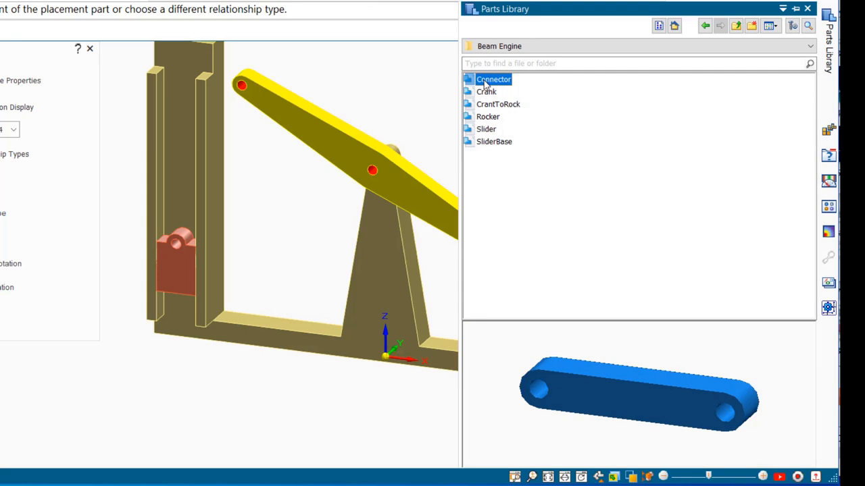
pyautogui.moveTo(493, 84); pyautogui.dragTo(285, 225)
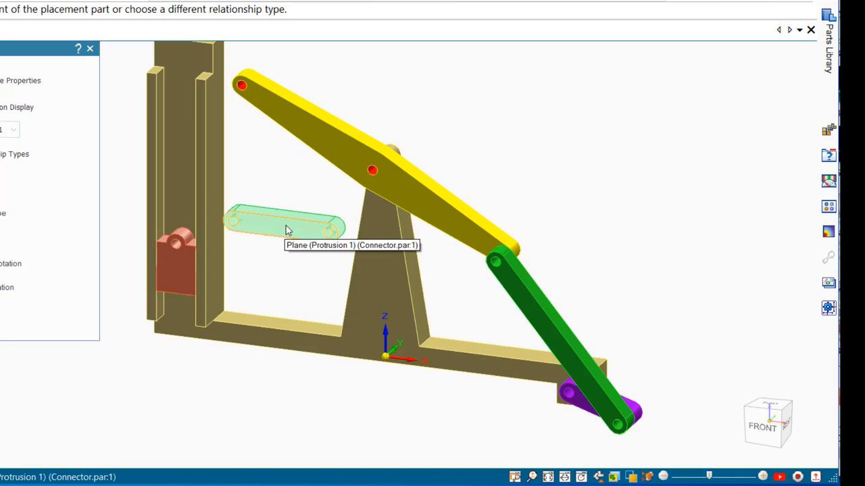
# Mate the Connector's rear face to the Rocker's front face and align its end holes with the Rocker's left hole and the Slider's hole
pyautogui.rightClick(287, 230)
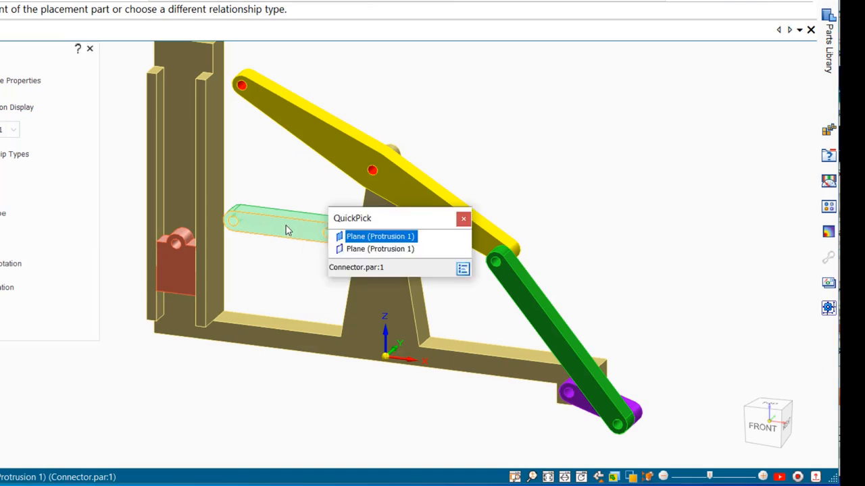
pyautogui.click(356, 249)
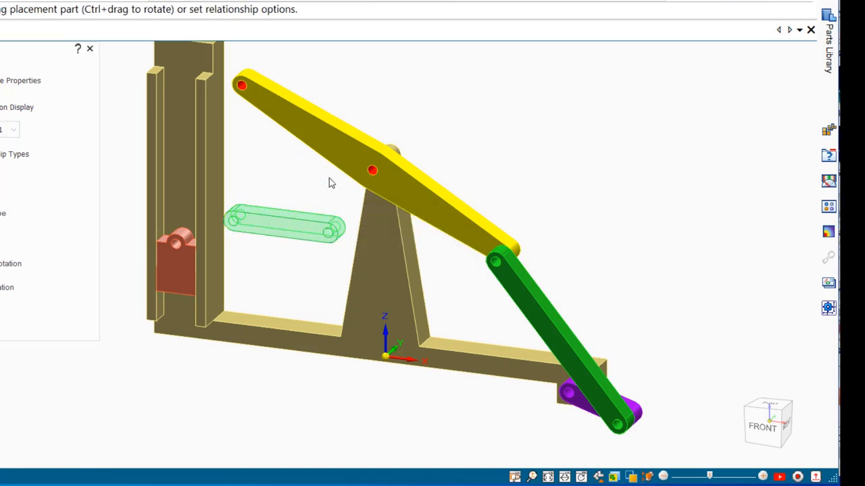
pyautogui.click(319, 141)
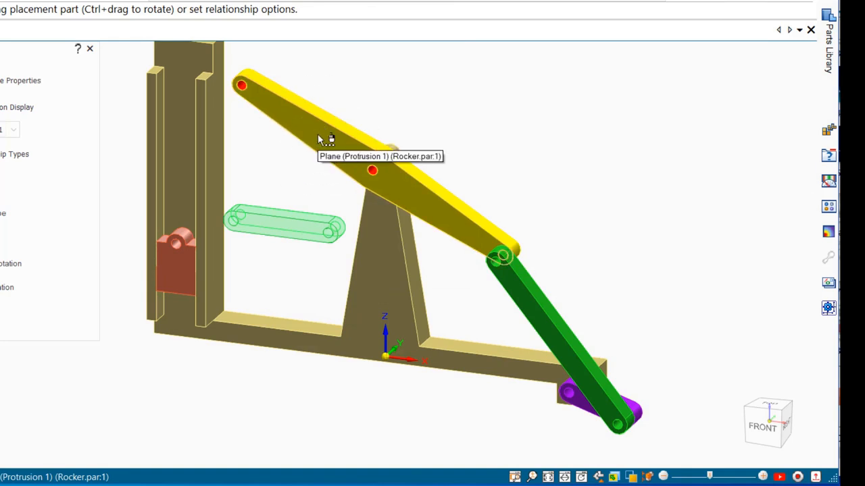
pyautogui.click(338, 230)
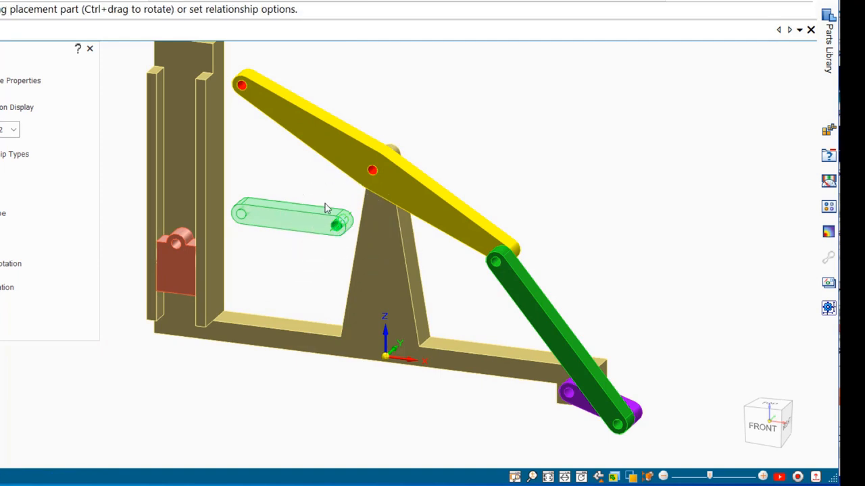
pyautogui.click(241, 85)
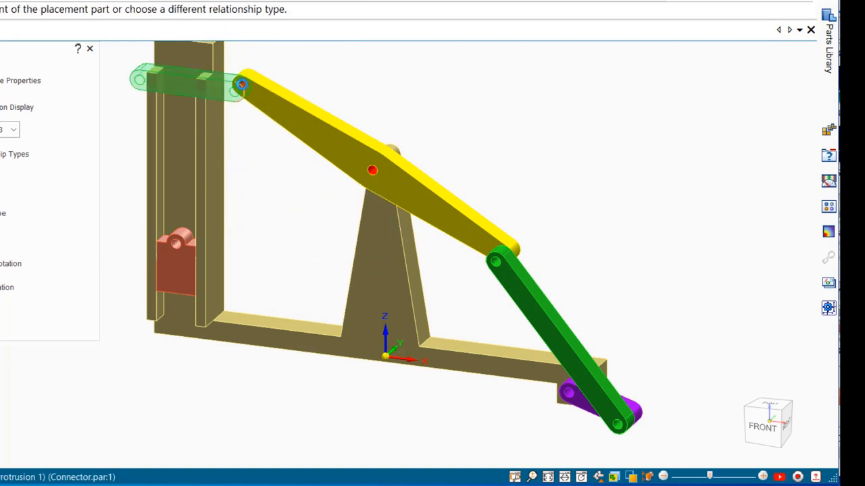
pyautogui.click(141, 82)
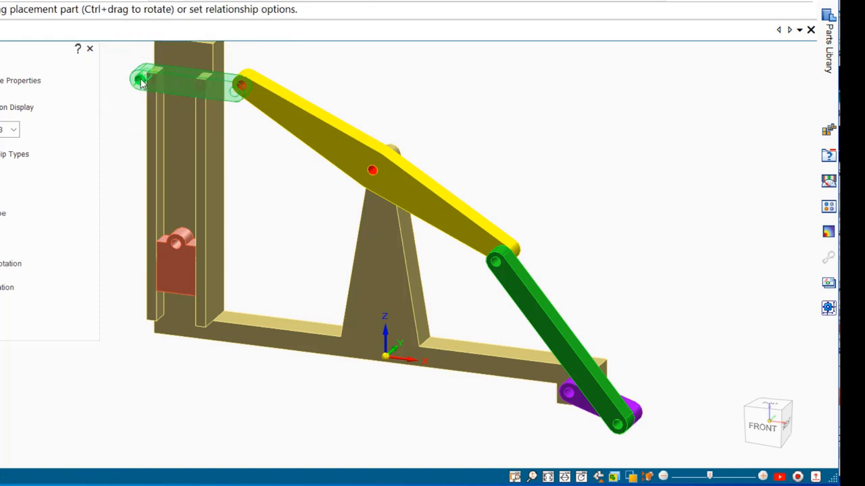
pyautogui.click(177, 244)
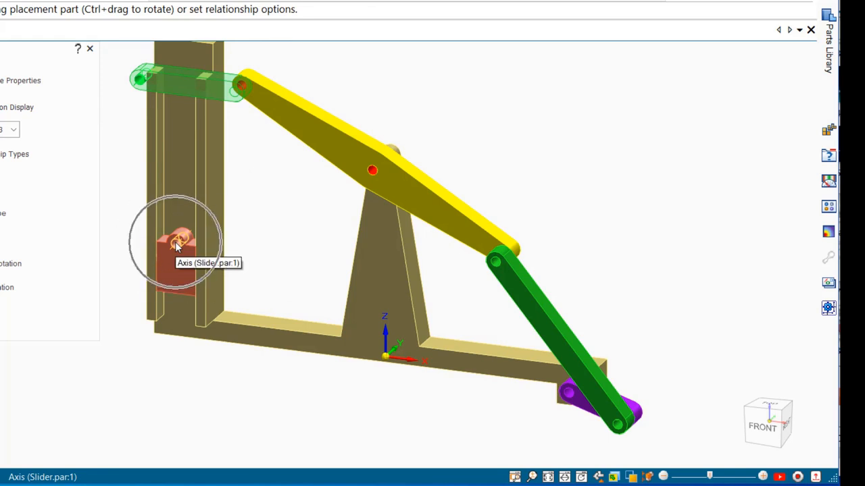
pyautogui.scroll(-2, 162, 231)
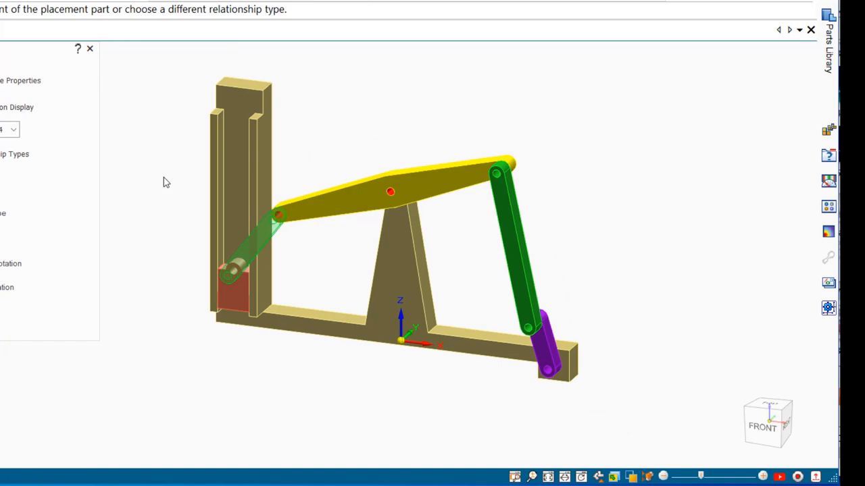
pyautogui.press('Escape')
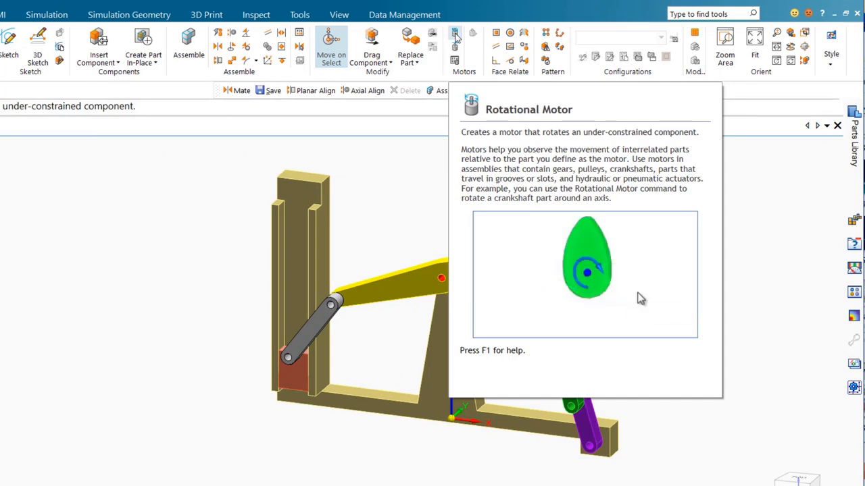
# Create a rotational motor that turns the Crank about its hole on the base's end lug, with the rotation direction flipped
pyautogui.click(455, 35)
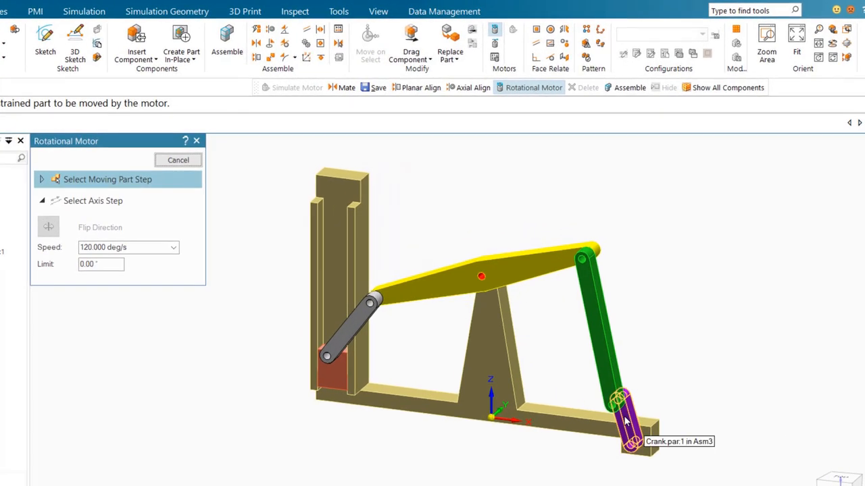
pyautogui.click(625, 421)
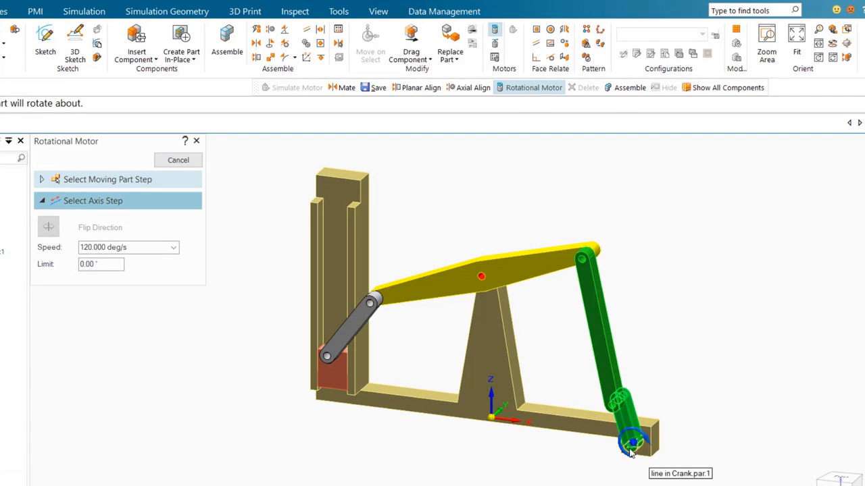
pyautogui.click(630, 452)
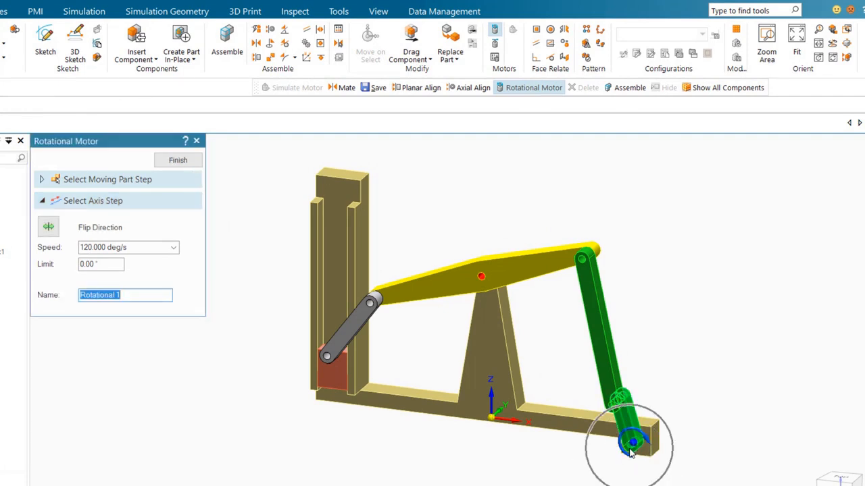
pyautogui.click(50, 228)
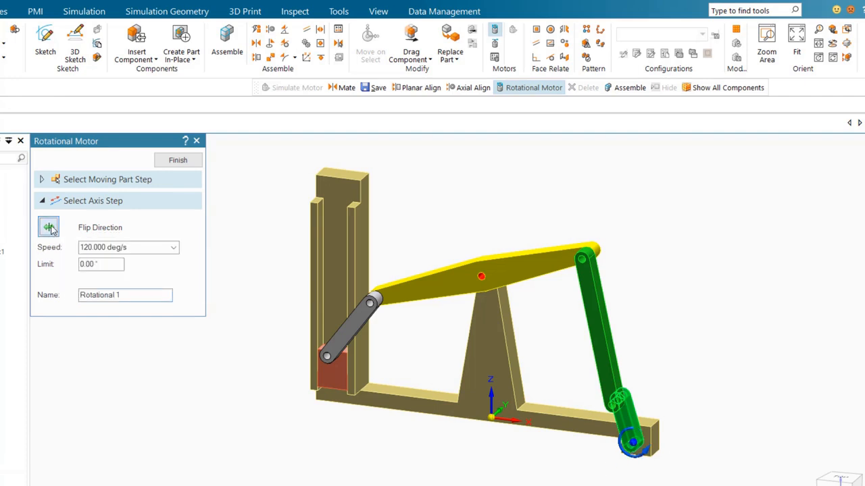
pyautogui.click(180, 161)
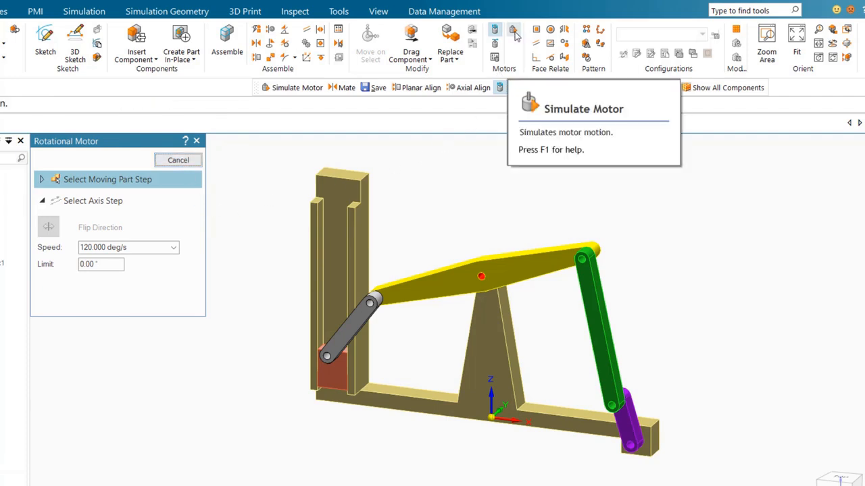
# Simulate the rotational motor without analysis for the default 10 seconds and play the animation
pyautogui.click(514, 31)
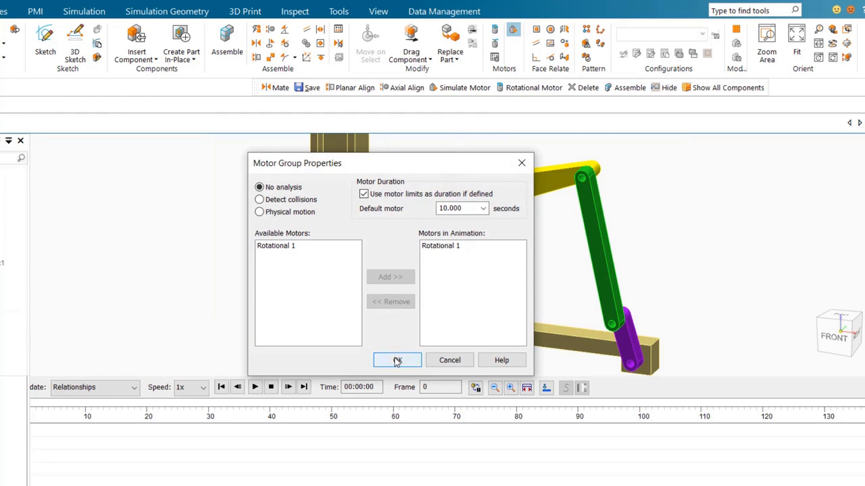
pyautogui.click(396, 360)
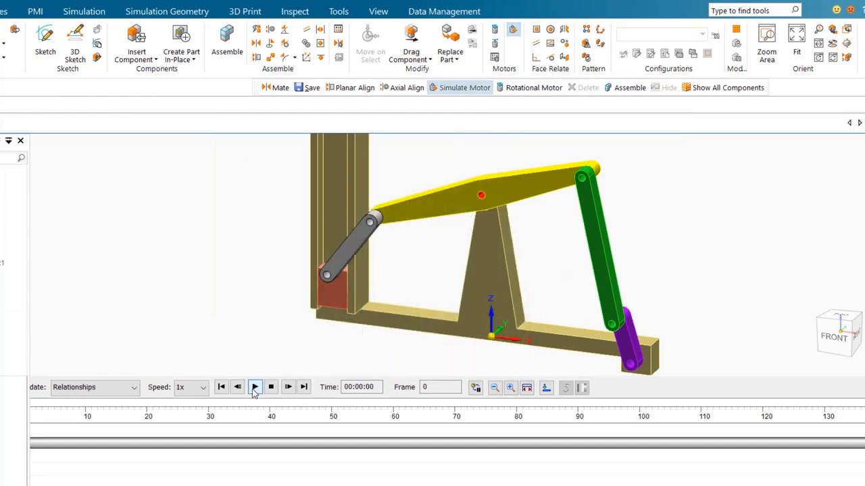
pyautogui.click(255, 387)
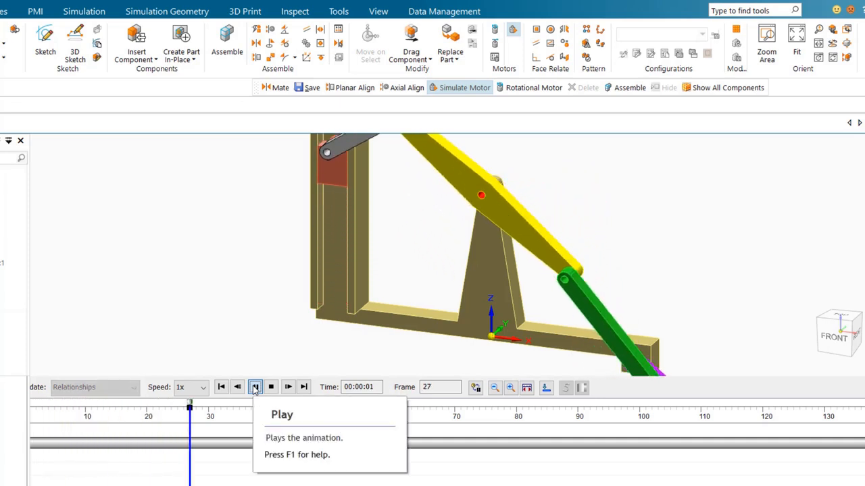
pyautogui.scroll(-3, 441, 359)
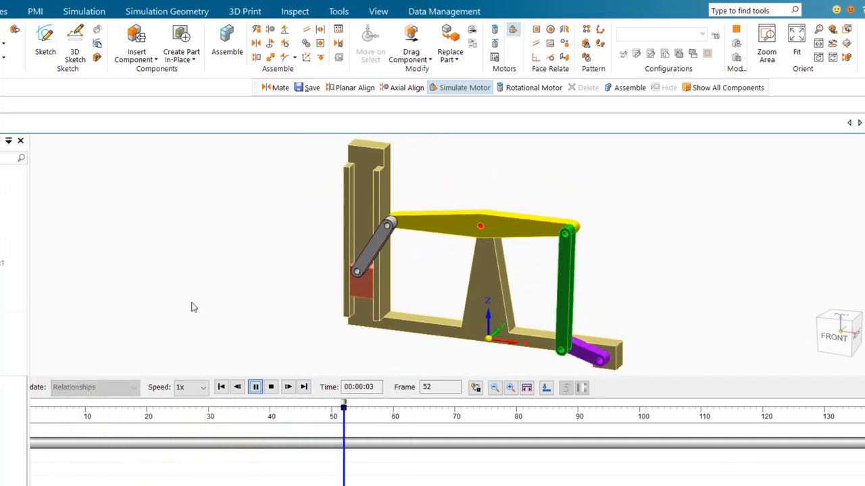